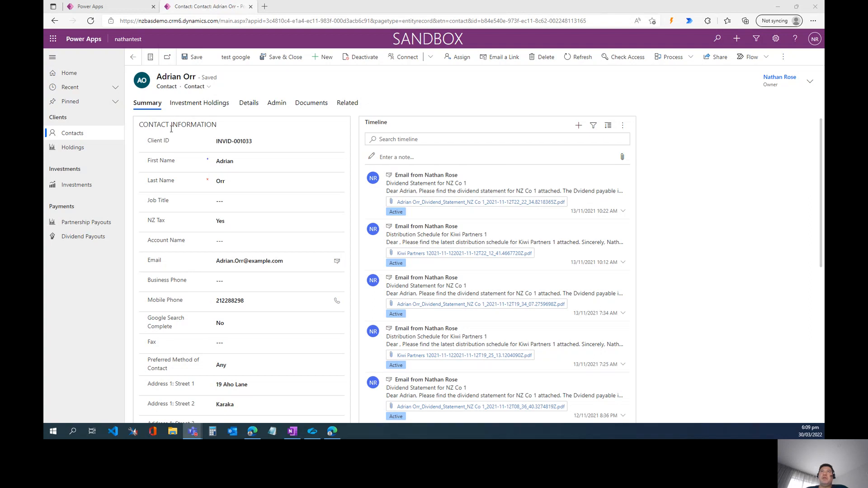
- Run the test google command on the open contact record and check the web search and the Google Search Complete field
click(235, 58)
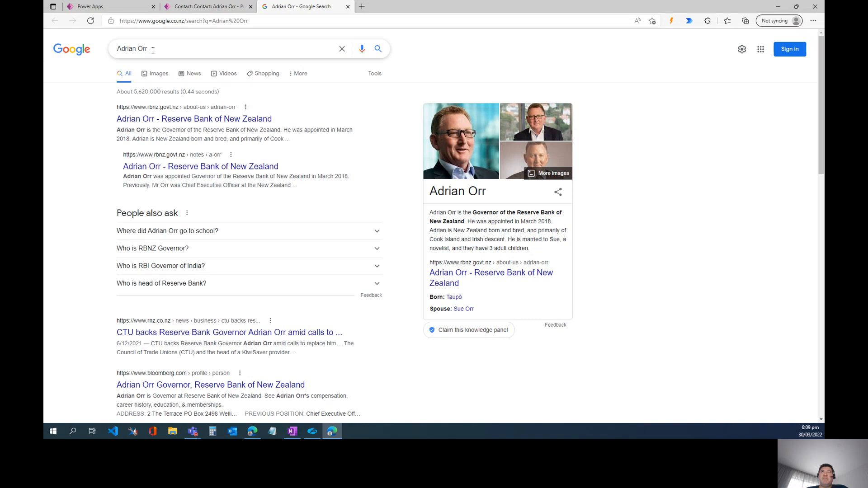
drag(151, 49, 113, 51)
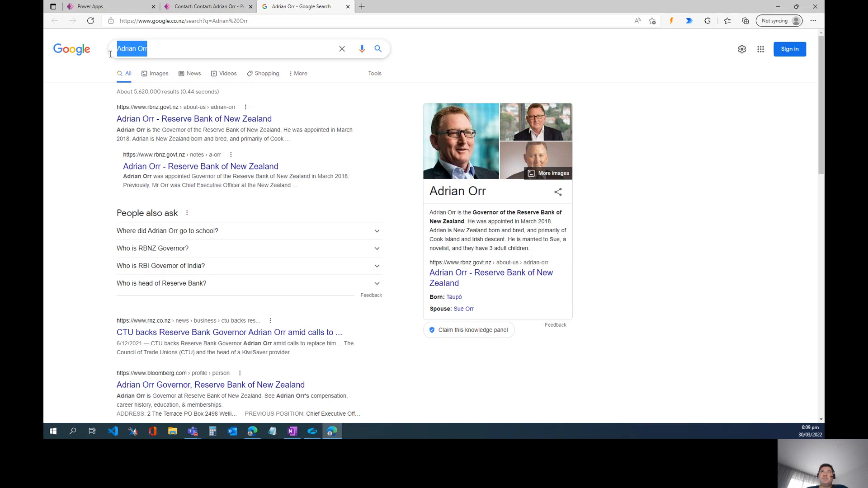
click(189, 9)
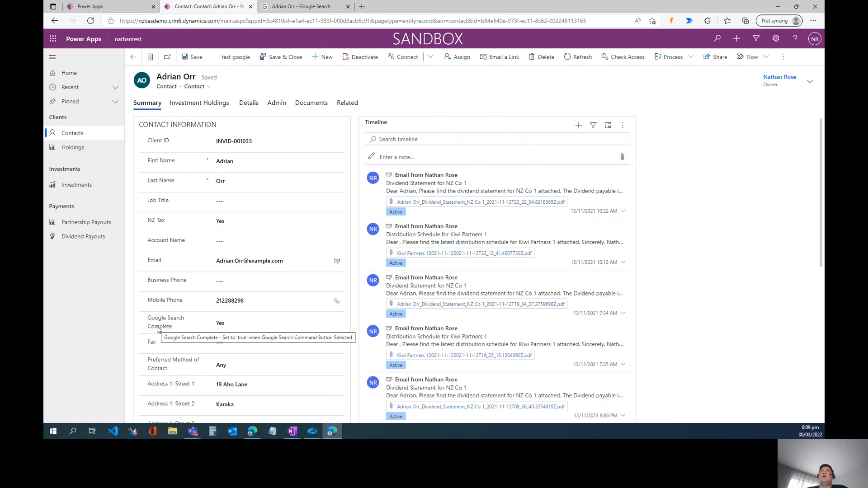
- Open the nathantest model-driven app from the NZBAS Demo solution in the preview editor
click(115, 8)
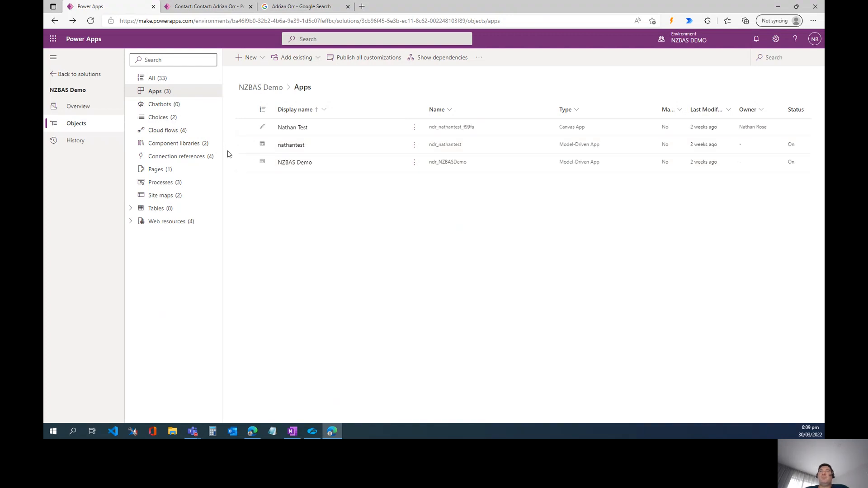
click(245, 146)
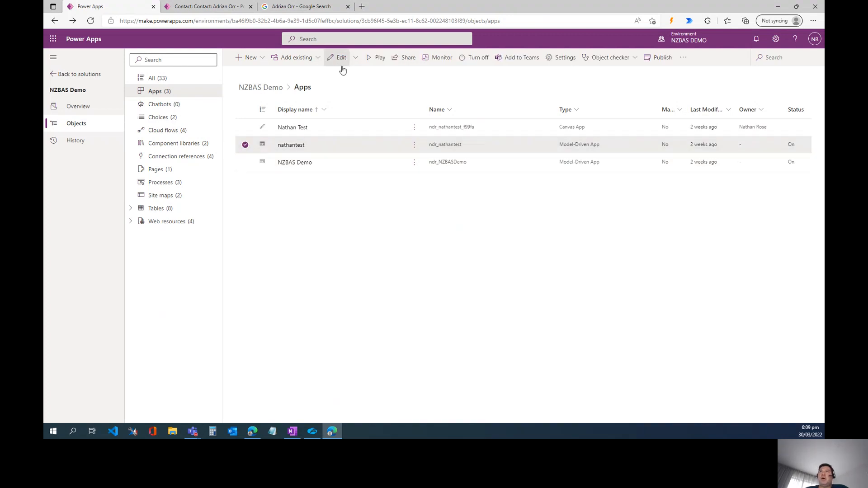
click(355, 58)
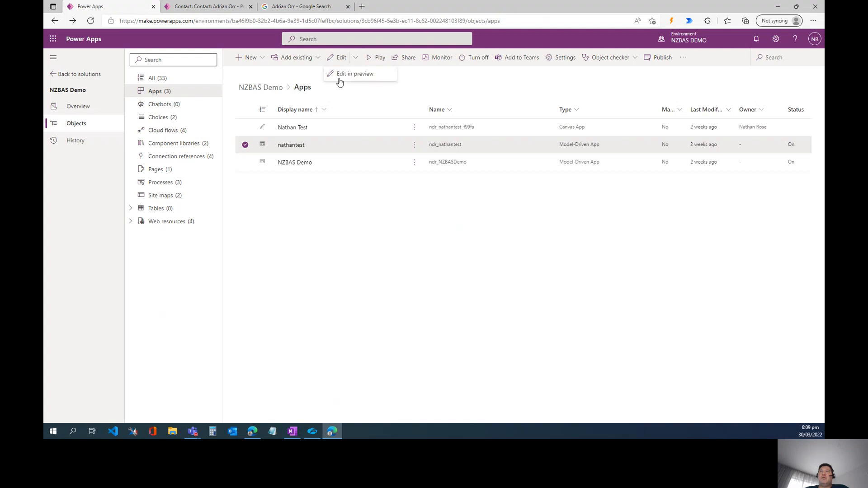
click(345, 75)
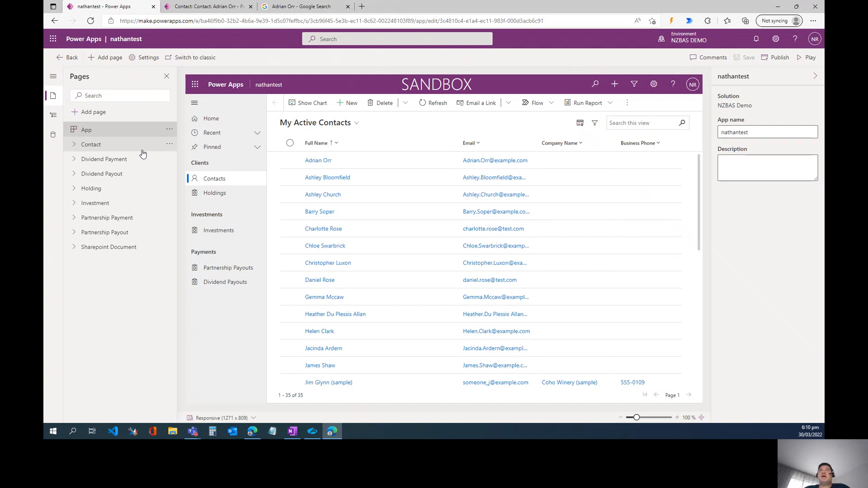
- Open the Contact table's Main form command bar for editing
click(169, 145)
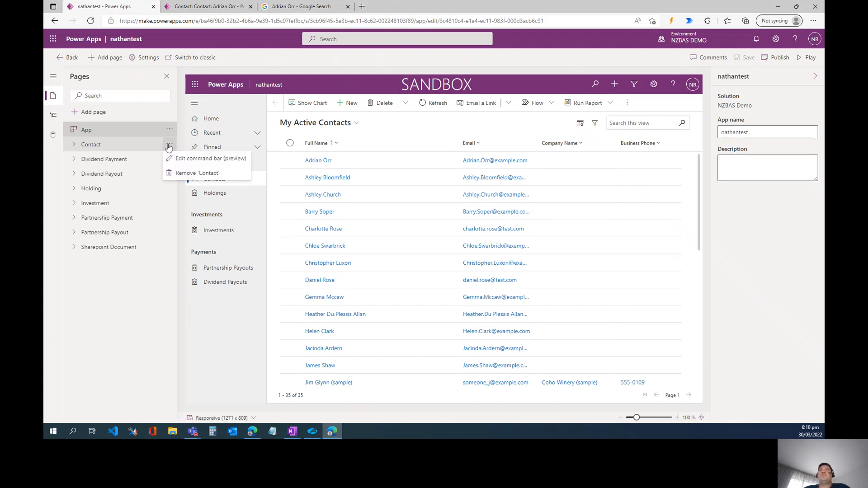
click(197, 162)
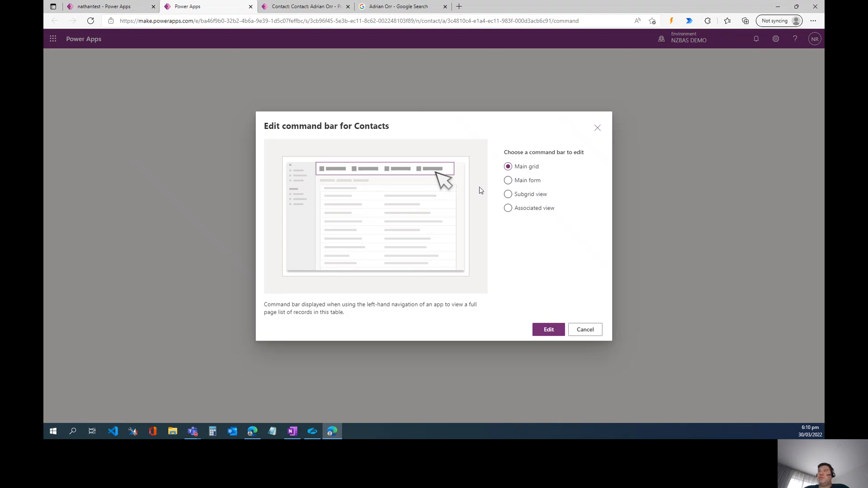
click(508, 180)
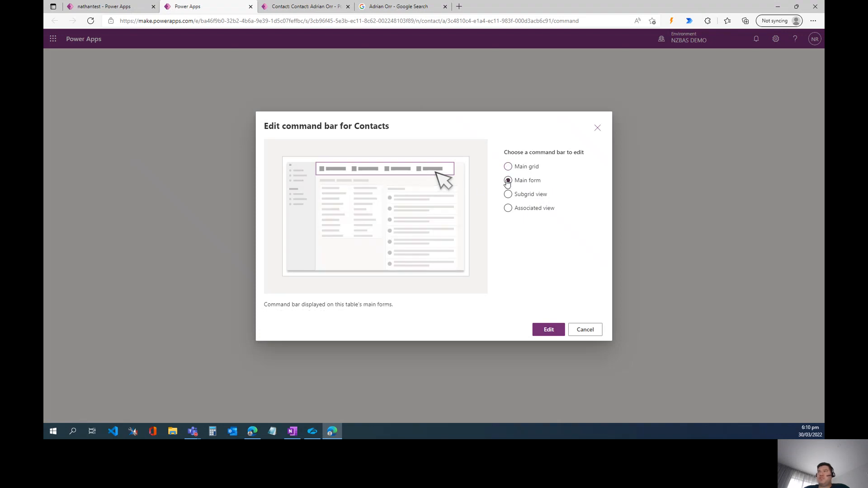
click(550, 329)
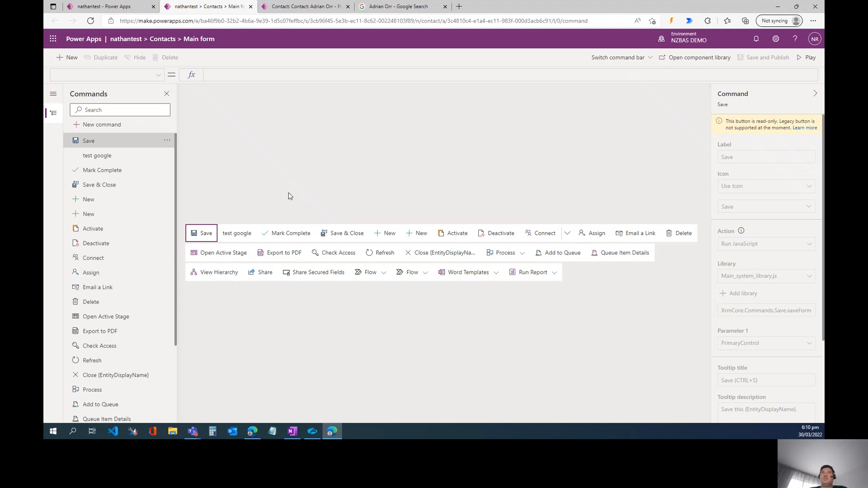
- Add a new command labelled Video after Save, keeping Run formula as its action
click(89, 131)
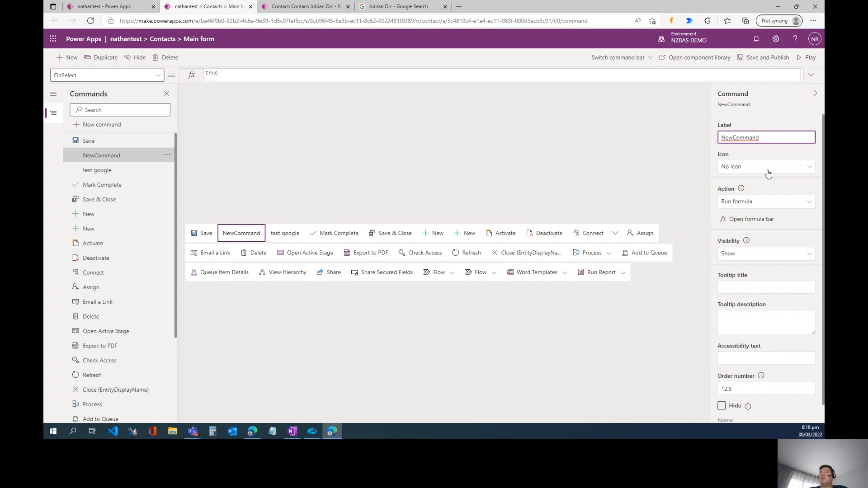
double_click(776, 139)
text(Video)
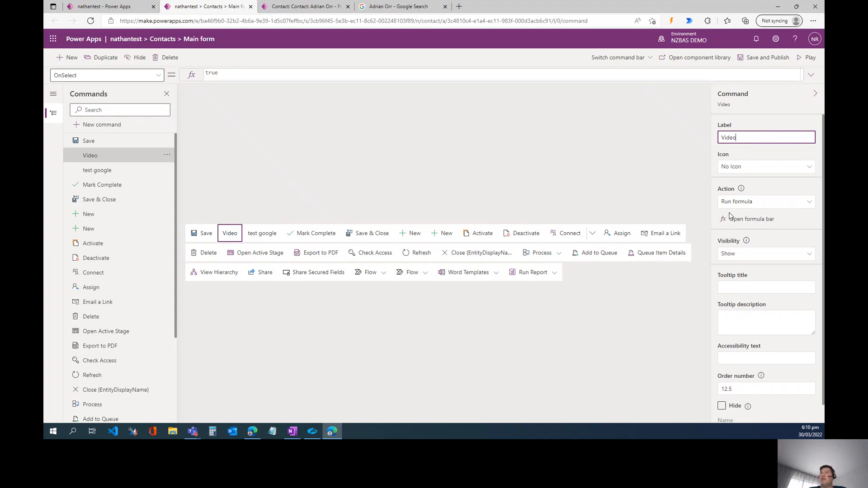
click(768, 203)
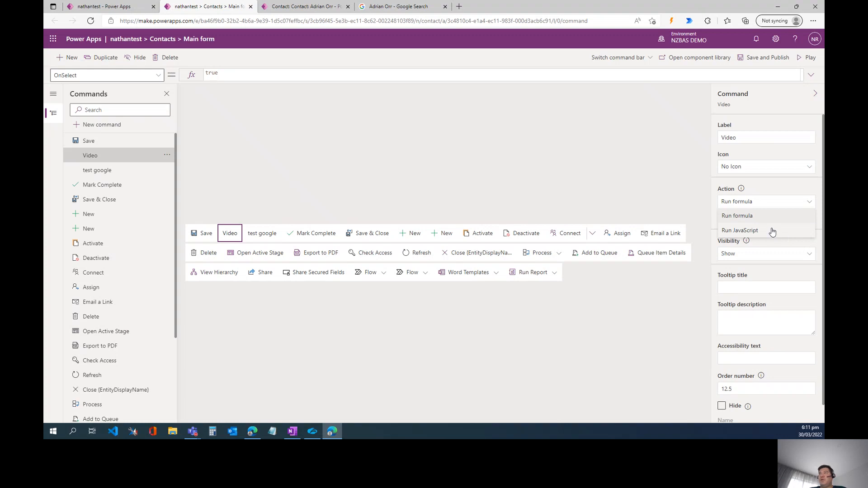
click(683, 202)
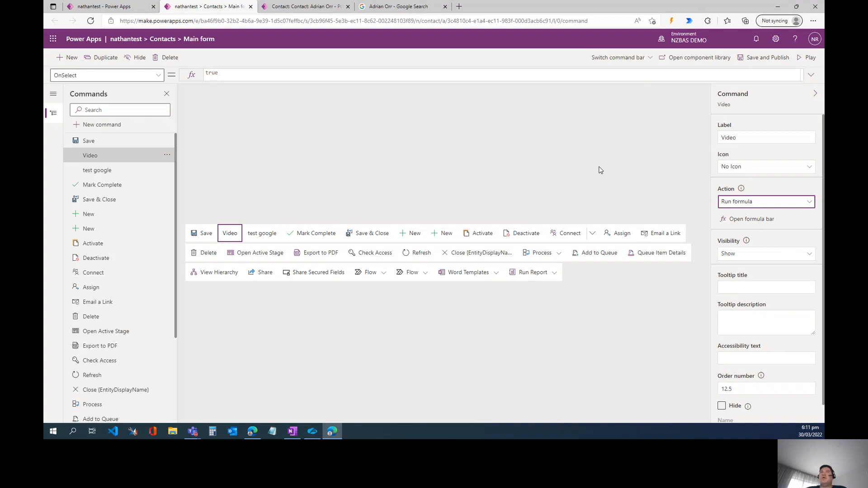
- Set the Video command's OnSelect formula to Notify(Self.Selected.Item.'Full Name')
click(501, 74)
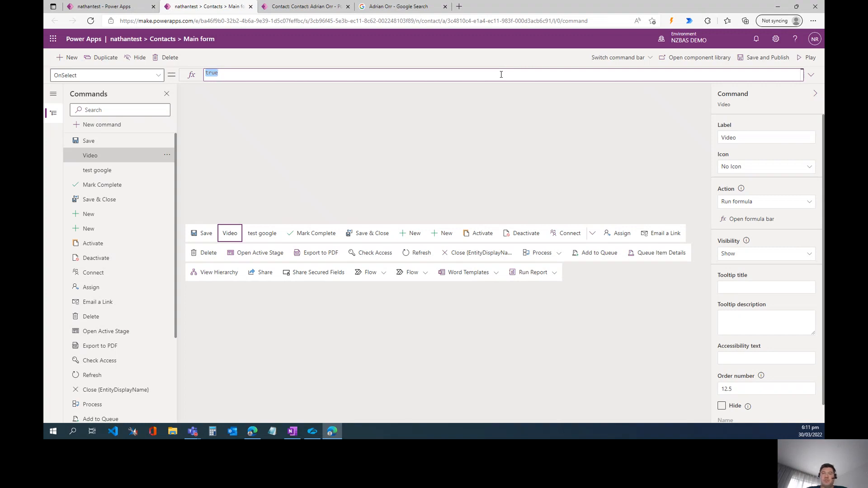
text(notify)
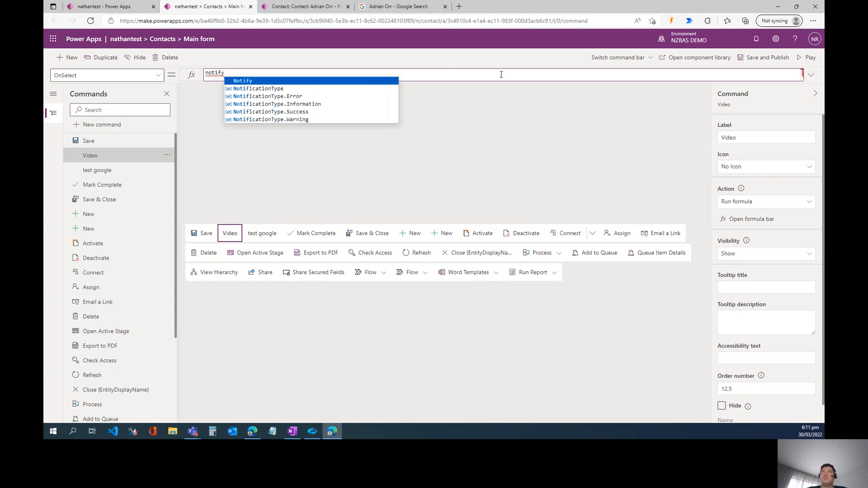
click(263, 83)
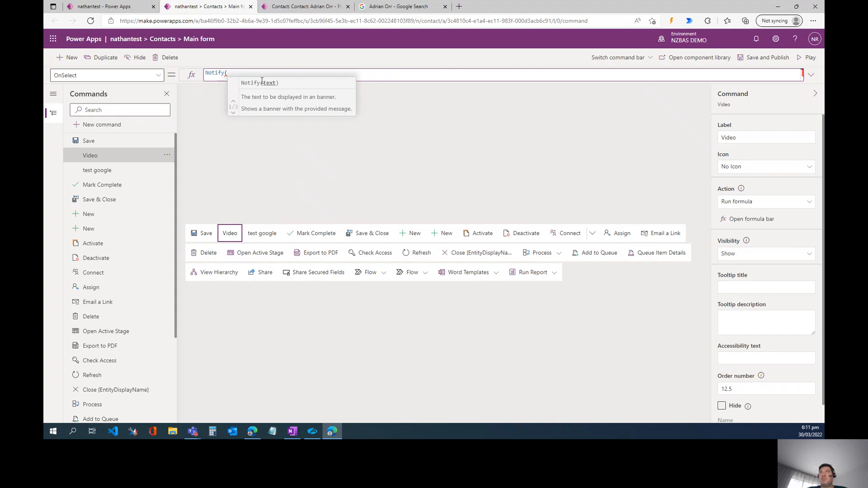
text(sel)
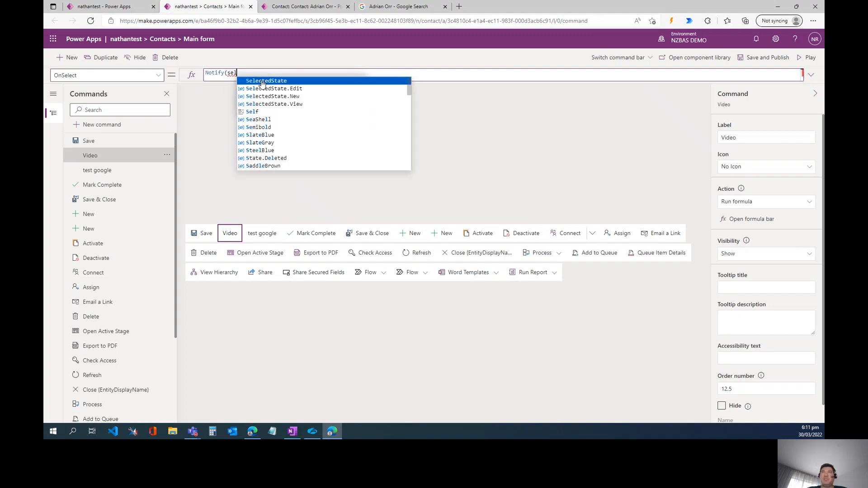
text(c)
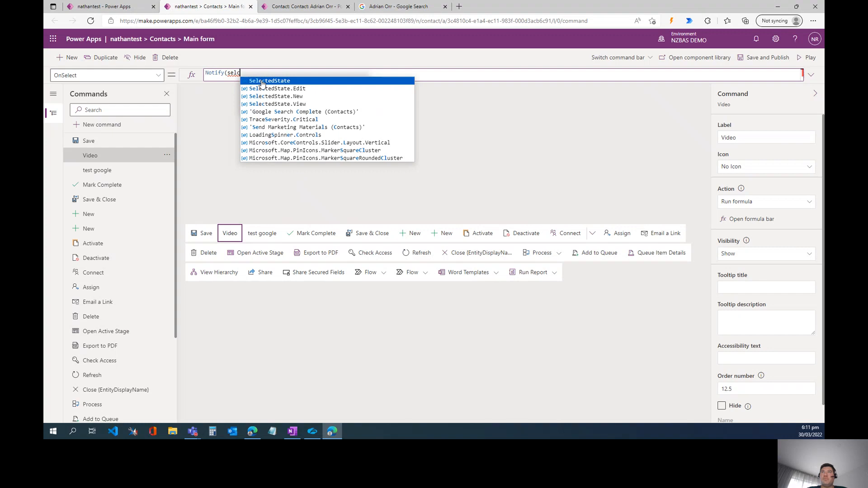
key(BackSpace)
text(f)
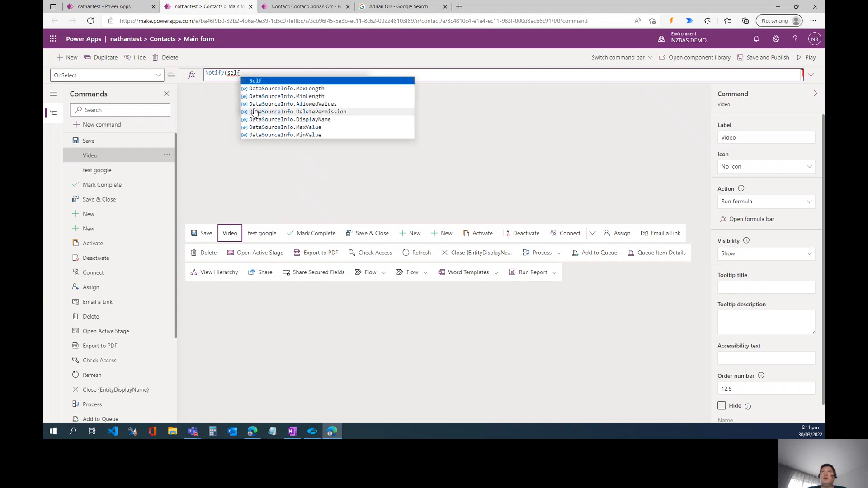
click(269, 80)
text(.sele)
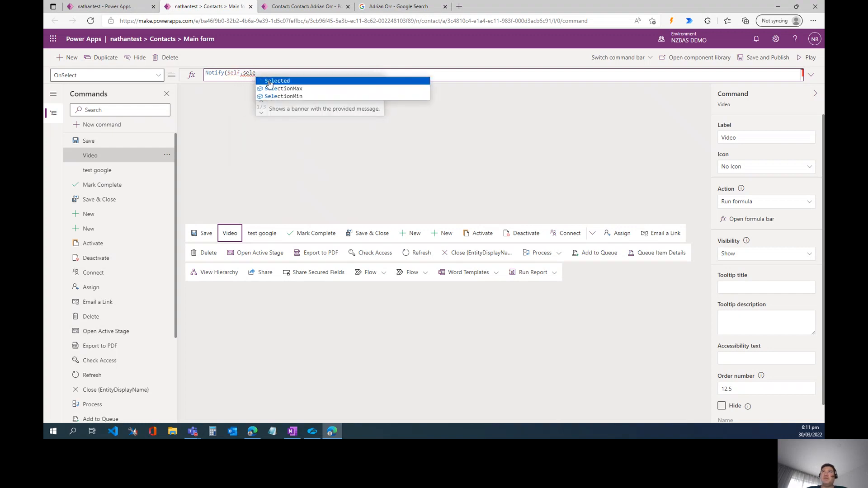
click(269, 81)
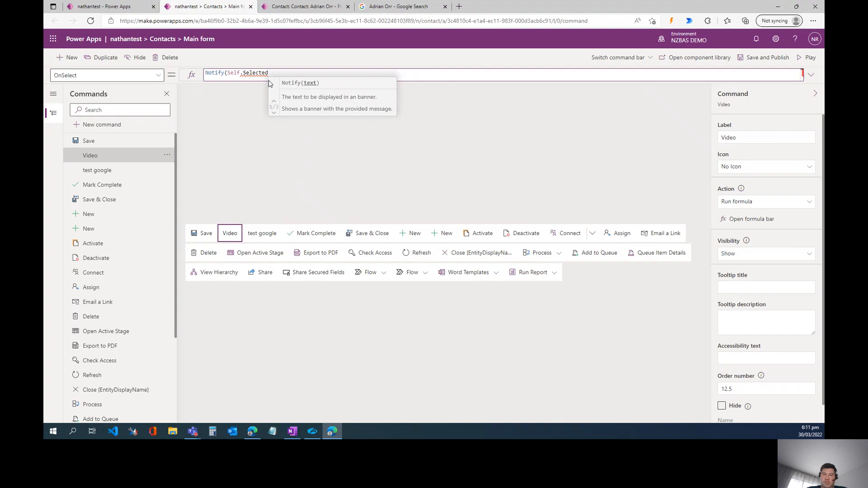
text(.Item)
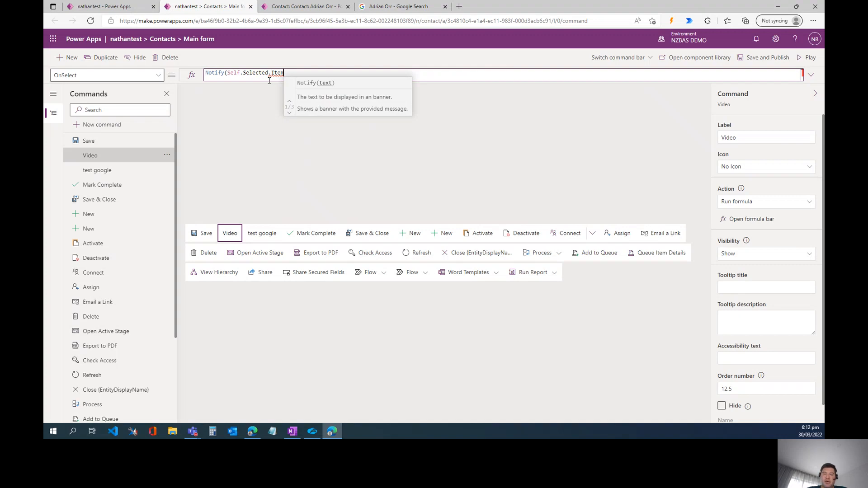
text(.ful)
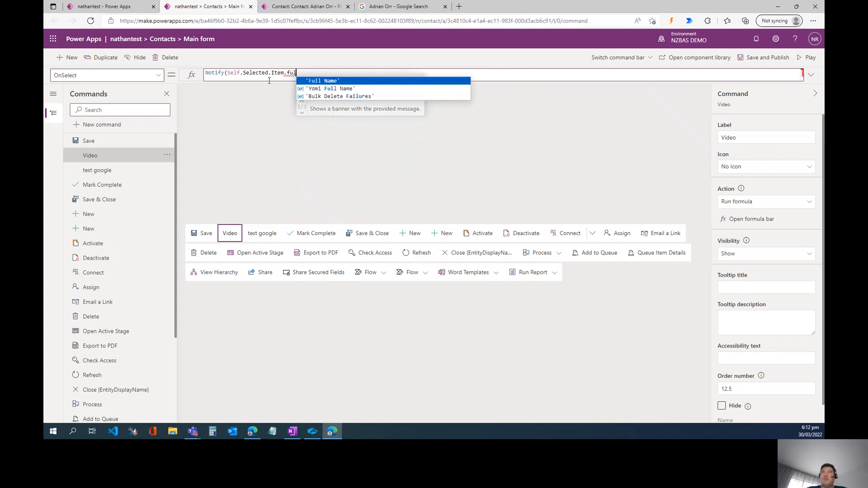
click(325, 82)
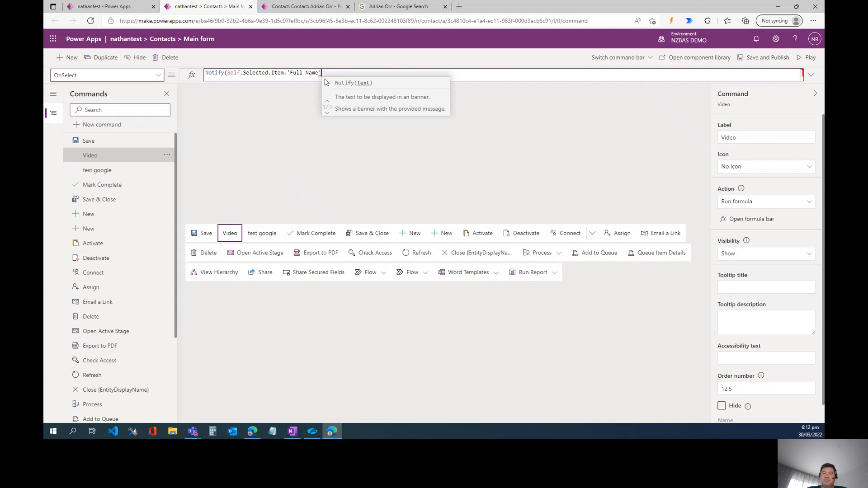
text())
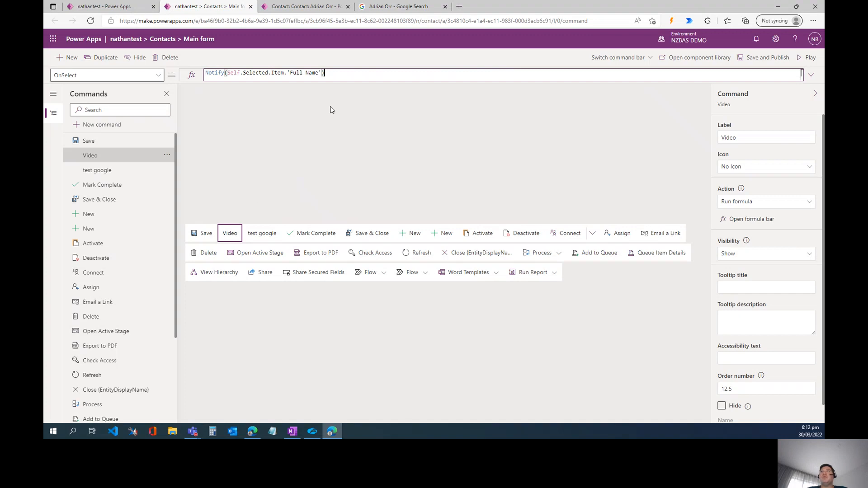
- Examine the full OnSelect formula of the test google command, including its Launch and Patch lines
click(263, 234)
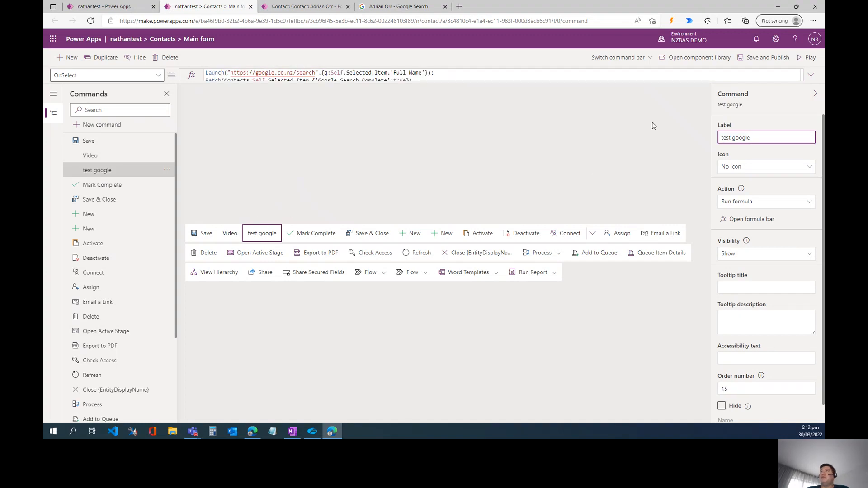
click(811, 77)
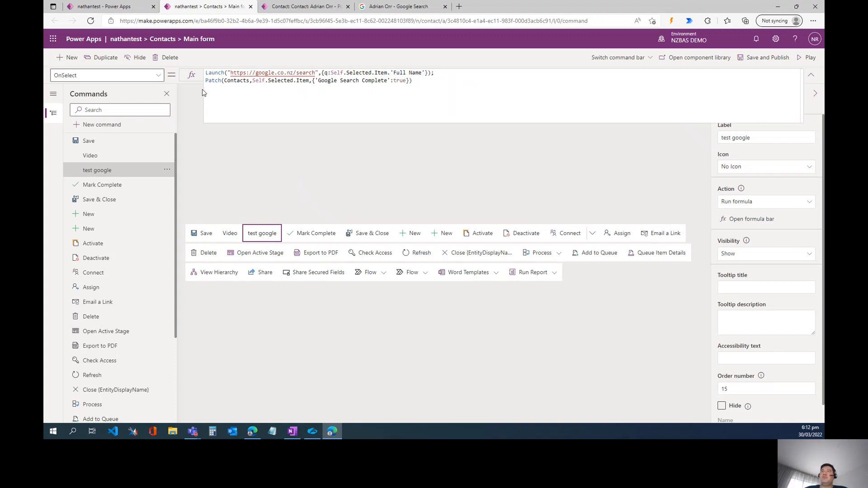
click(237, 92)
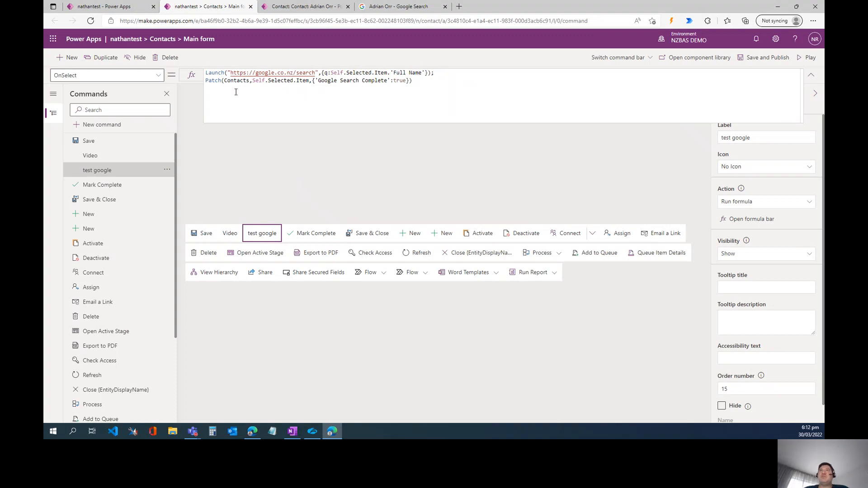